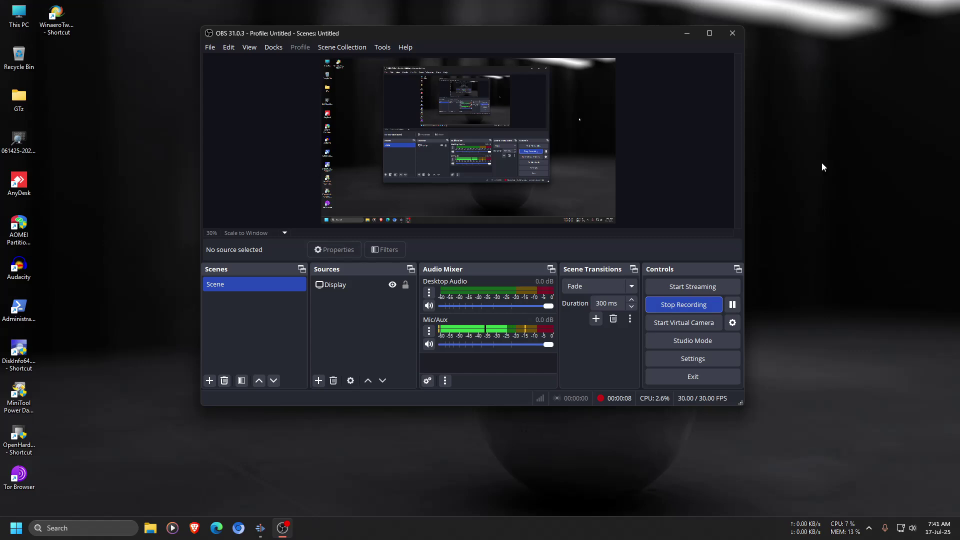
Switch to Kdenlive and open the project's rendering settings
{"action": "left_click", "coordinate": [686, 32]}
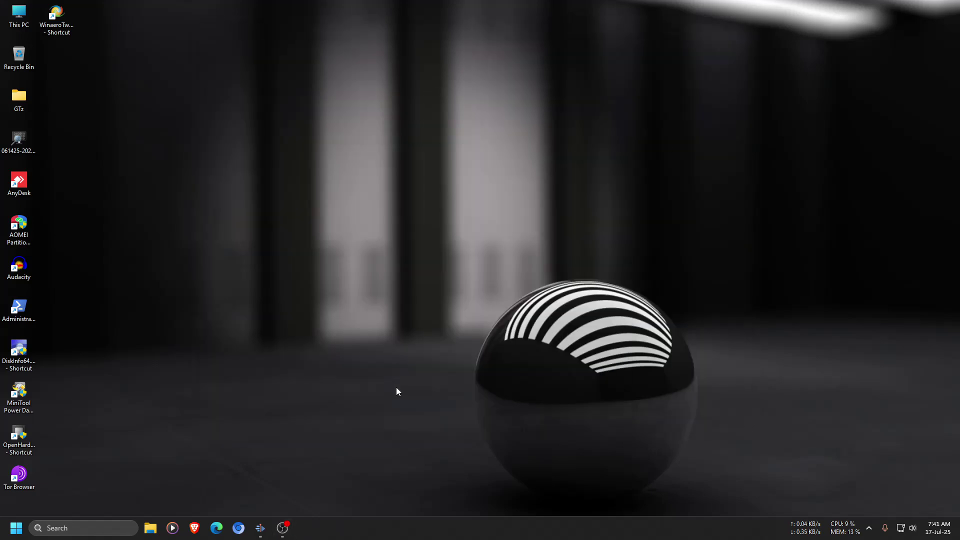
{"action": "left_click", "coordinate": [259, 531]}
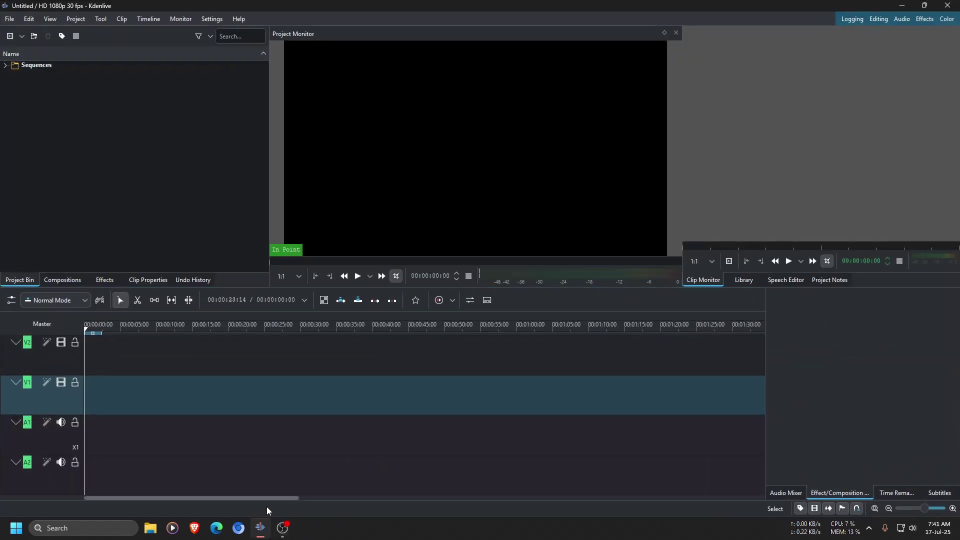
{"action": "left_click", "coordinate": [77, 20]}
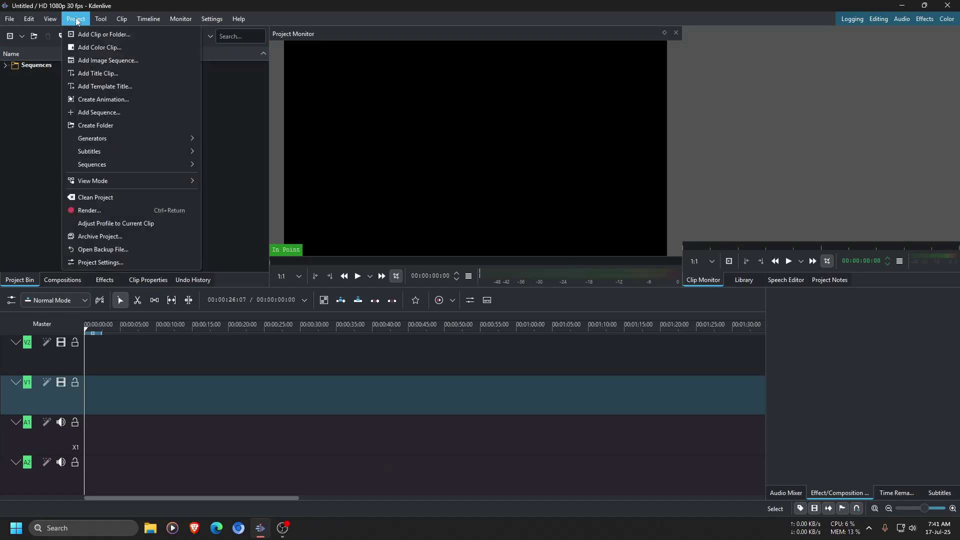
{"action": "left_click", "coordinate": [127, 211]}
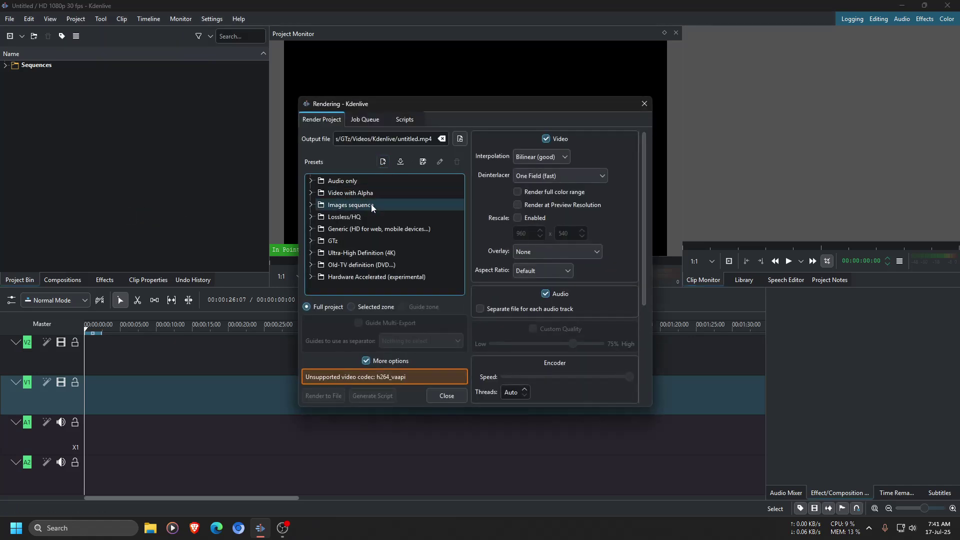
Examine the hardware-accelerated render presets, checking the VAAPI AMD H264 and VAAPI Intel H264 entries
{"action": "left_click", "coordinate": [311, 277]}
{"action": "scroll", "coordinate": [410, 235], "scroll_direction": "down", "scroll_amount": 4}
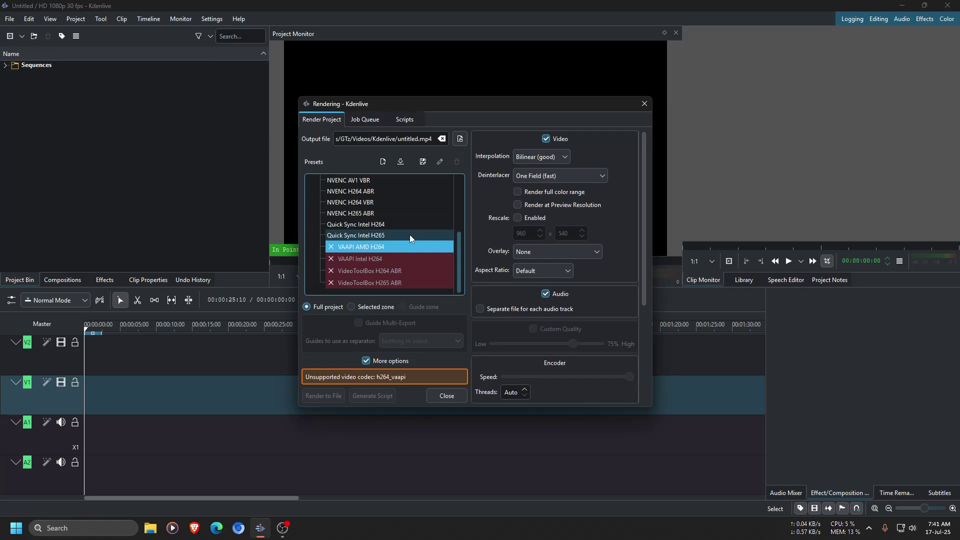
{"action": "left_click", "coordinate": [364, 260]}
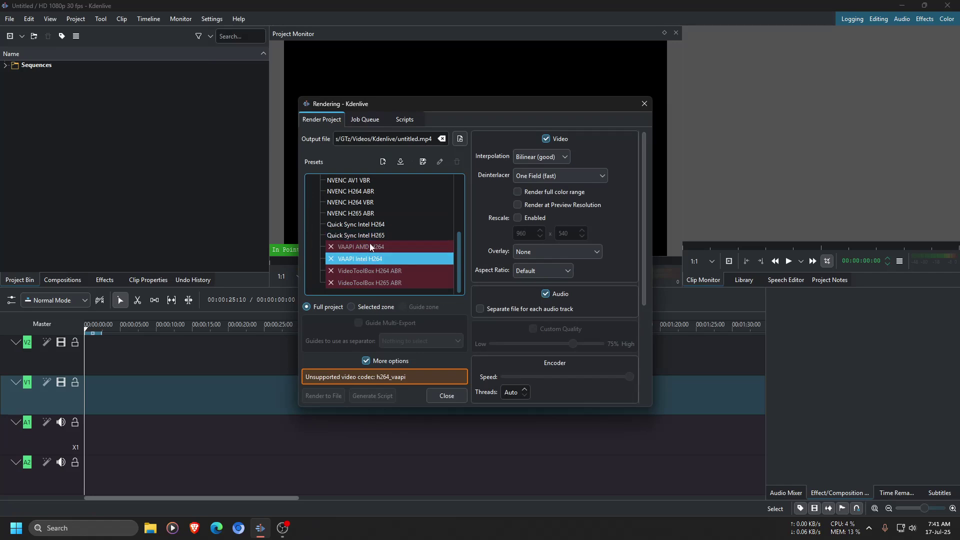
{"action": "left_click", "coordinate": [371, 247]}
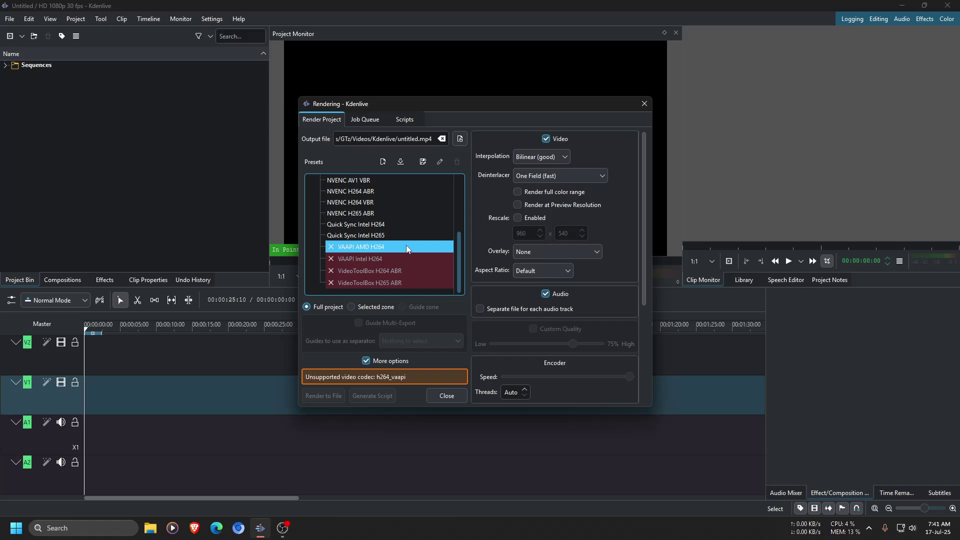
{"action": "scroll", "coordinate": [406, 245], "scroll_direction": "up", "scroll_amount": 5}
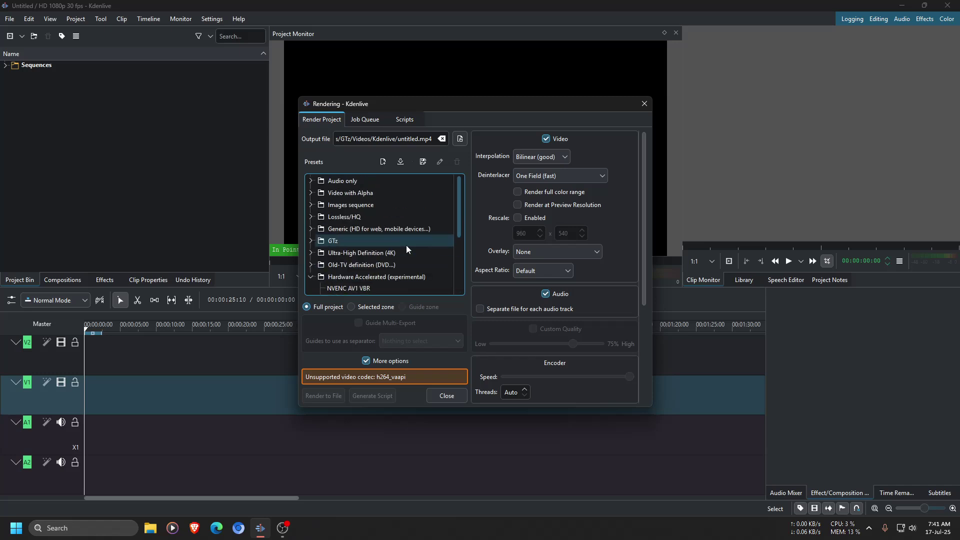
{"action": "left_click", "coordinate": [311, 278]}
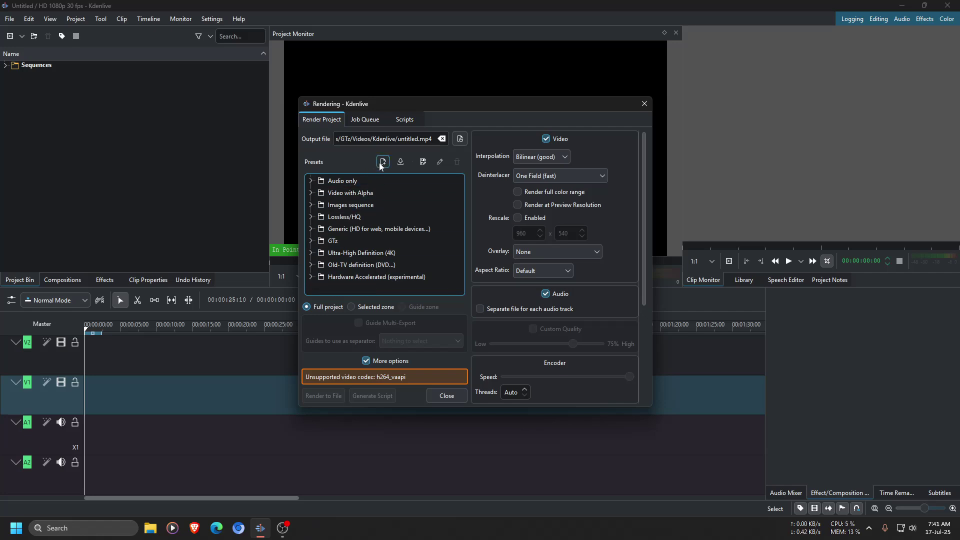
Create a new render preset named h264 in a group called AMD
{"action": "left_click_drag", "start_coordinate": [405, 103], "coordinate": [466, 102]}
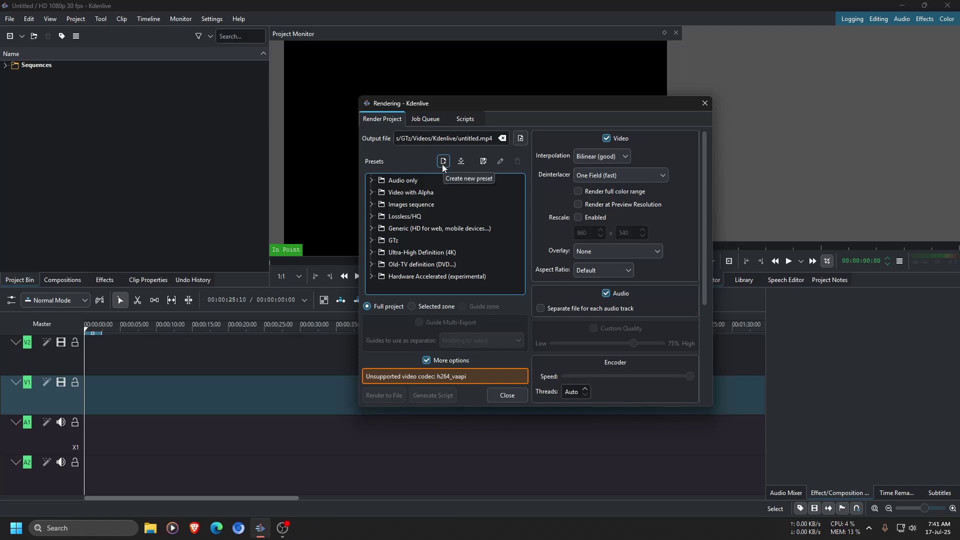
{"action": "left_click", "coordinate": [444, 162]}
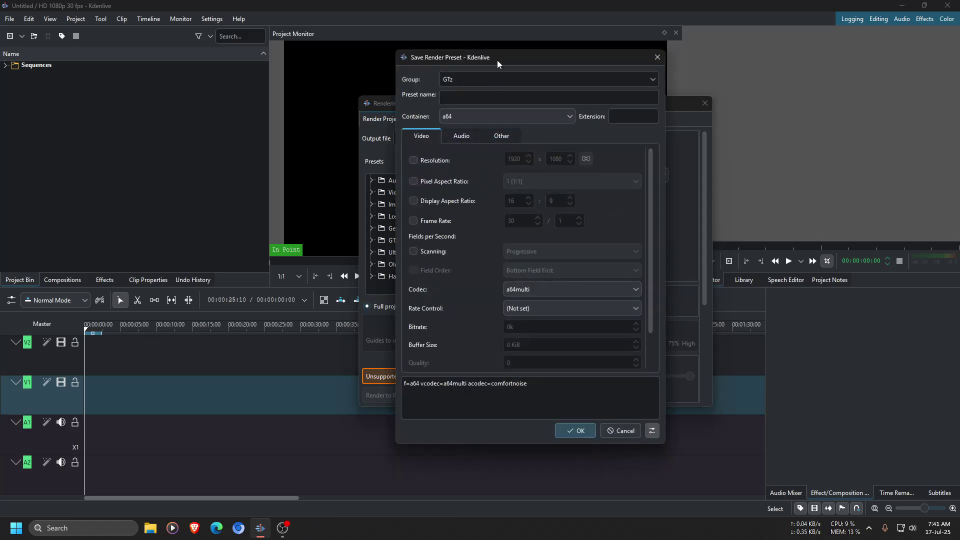
{"action": "left_click_drag", "start_coordinate": [498, 60], "coordinate": [470, 153]}
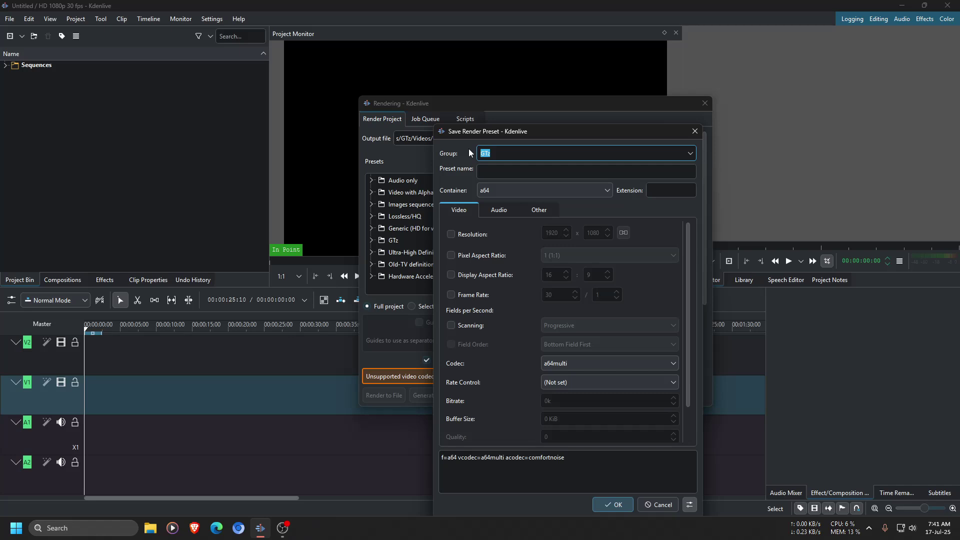
{"action": "type", "text": "AMD"}
{"action": "key", "text": "Tab"}
{"action": "key", "text": "shift+Tab"}
{"action": "left_click", "coordinate": [502, 171]}
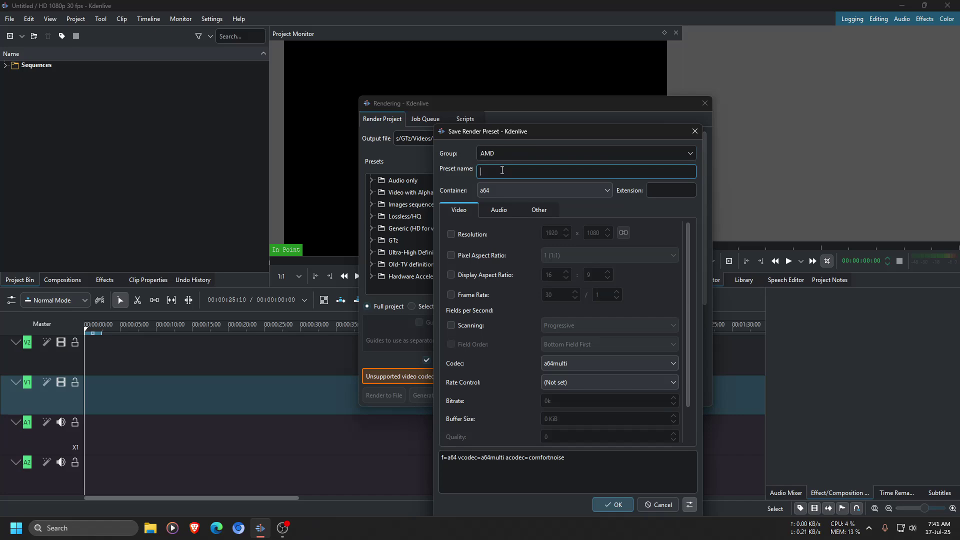
{"action": "type", "text": "h264"}
{"action": "left_click_drag", "start_coordinate": [528, 134], "coordinate": [518, 124]}
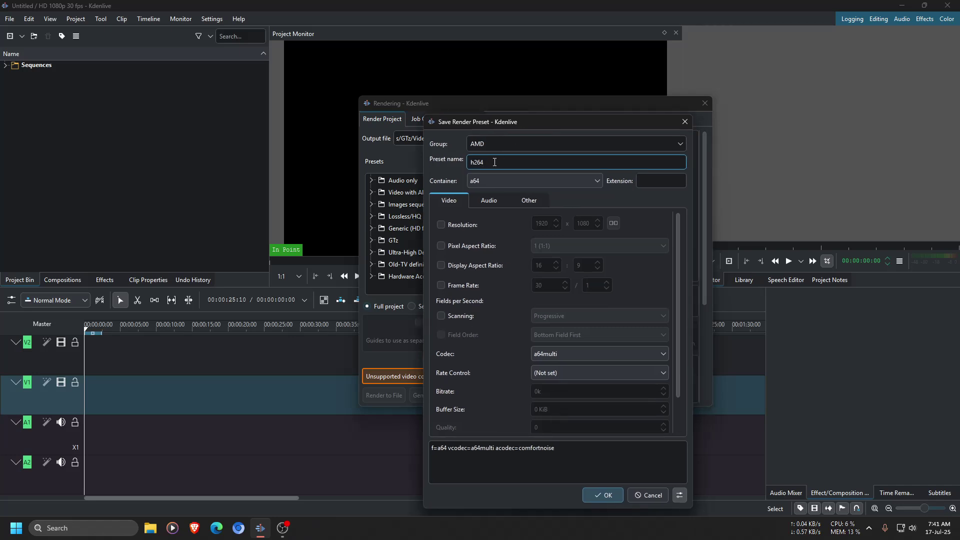
Set the new preset's container format to mp4
{"action": "left_click", "coordinate": [530, 182]}
{"action": "scroll", "coordinate": [516, 283], "scroll_direction": "down", "scroll_amount": 20}
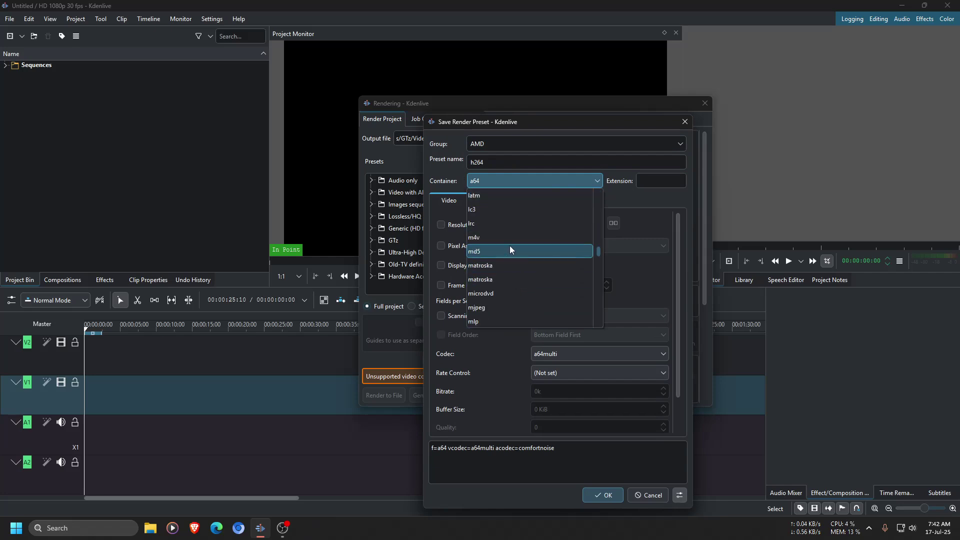
{"action": "scroll", "coordinate": [510, 245], "scroll_direction": "down", "scroll_amount": 2}
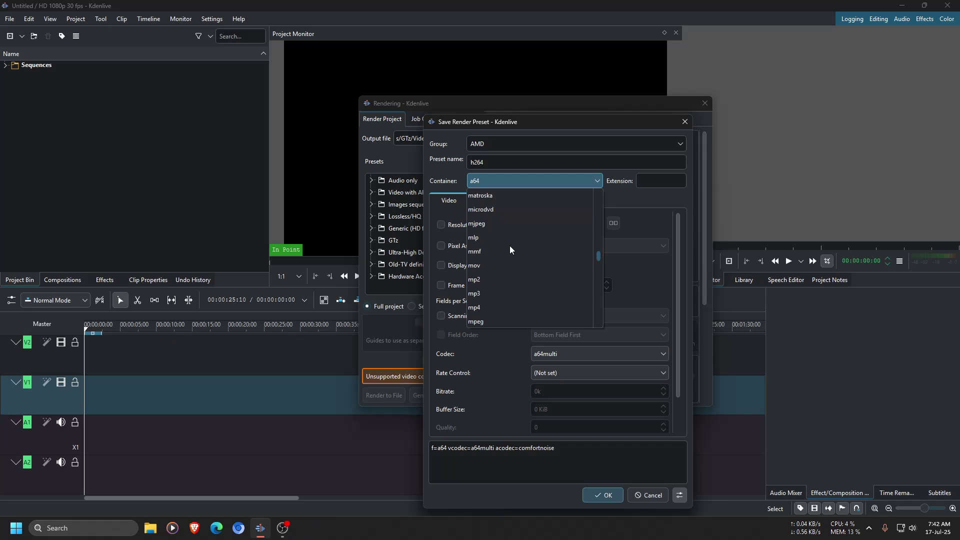
{"action": "left_click", "coordinate": [486, 307]}
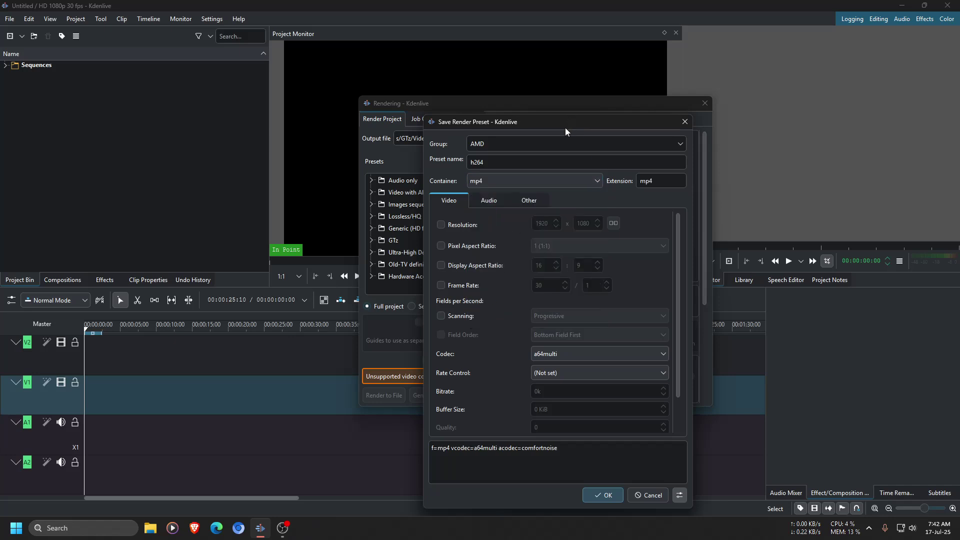
Set the preset's video codec to h264_amf and save the preset
{"action": "left_click_drag", "start_coordinate": [565, 128], "coordinate": [572, 113]}
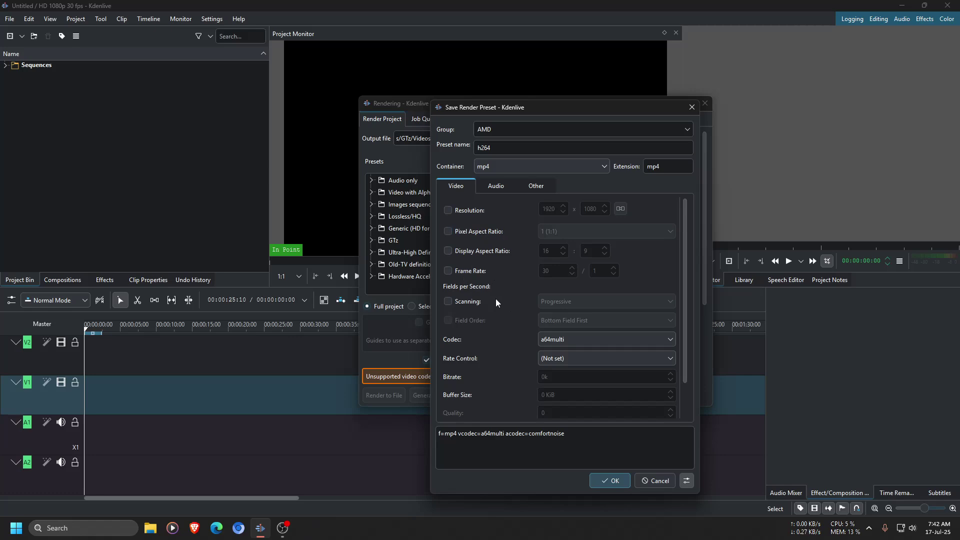
{"action": "left_click_drag", "start_coordinate": [488, 107], "coordinate": [488, 66]}
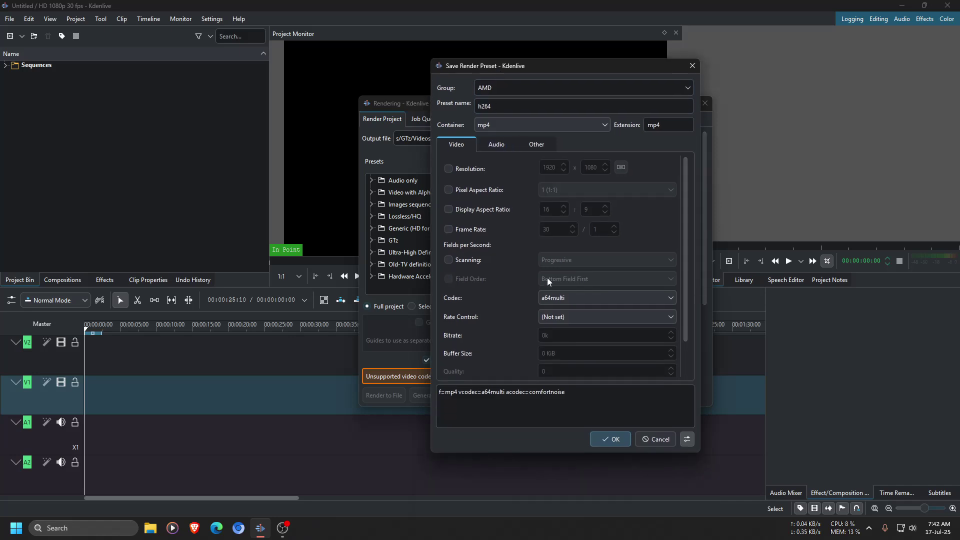
{"action": "scroll", "coordinate": [473, 280], "scroll_direction": "down", "scroll_amount": 2}
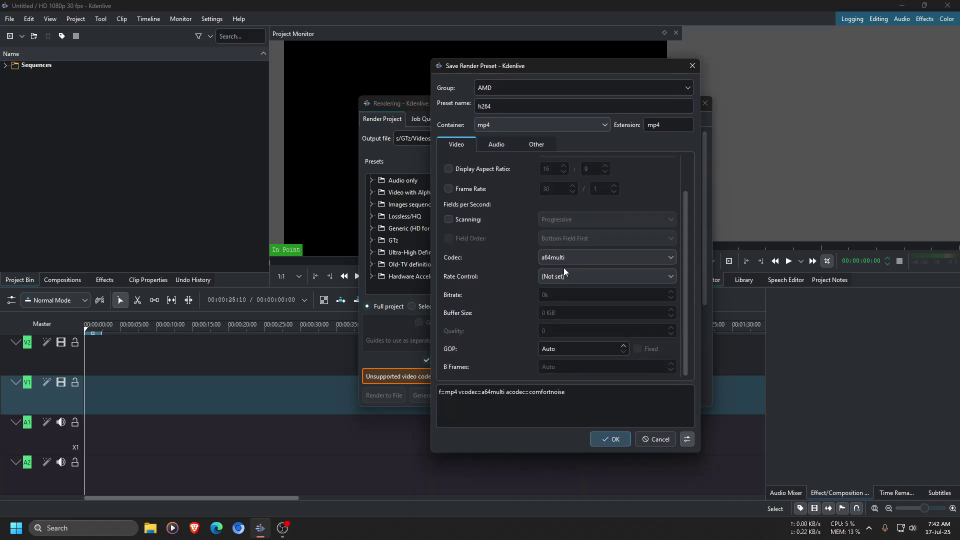
{"action": "left_click", "coordinate": [604, 254]}
{"action": "scroll", "coordinate": [588, 311], "scroll_direction": "down", "scroll_amount": 4}
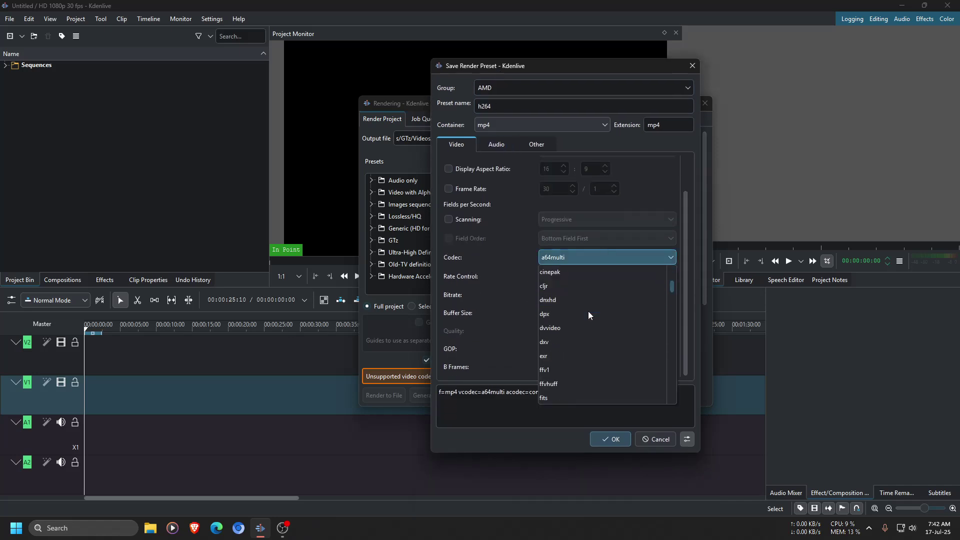
{"action": "scroll", "coordinate": [589, 308], "scroll_direction": "down", "scroll_amount": 15}
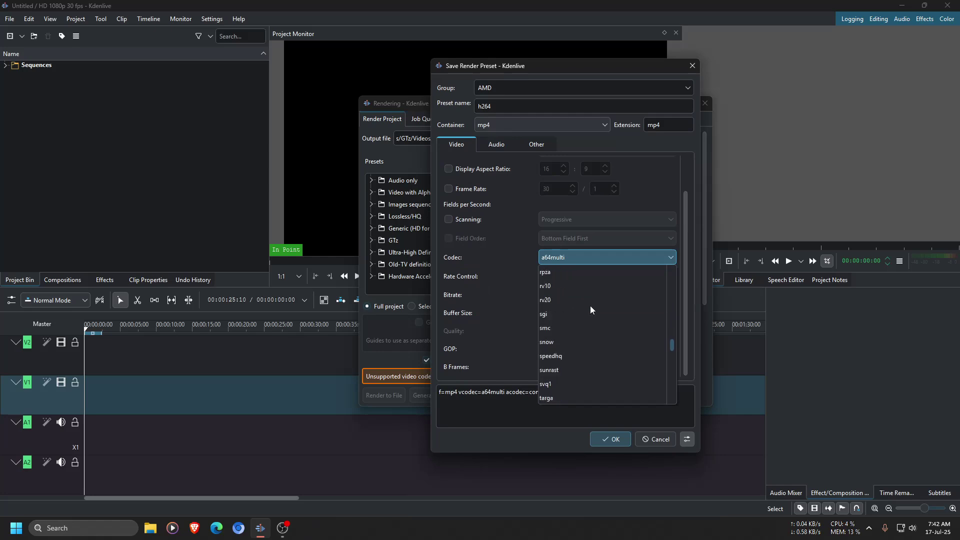
{"action": "scroll", "coordinate": [591, 307], "scroll_direction": "down", "scroll_amount": 12}
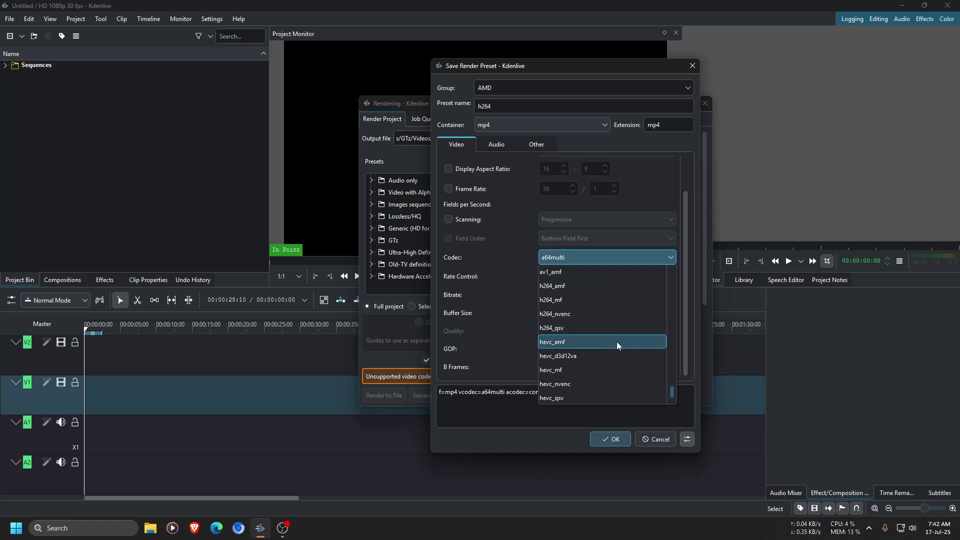
{"action": "left_click", "coordinate": [598, 286]}
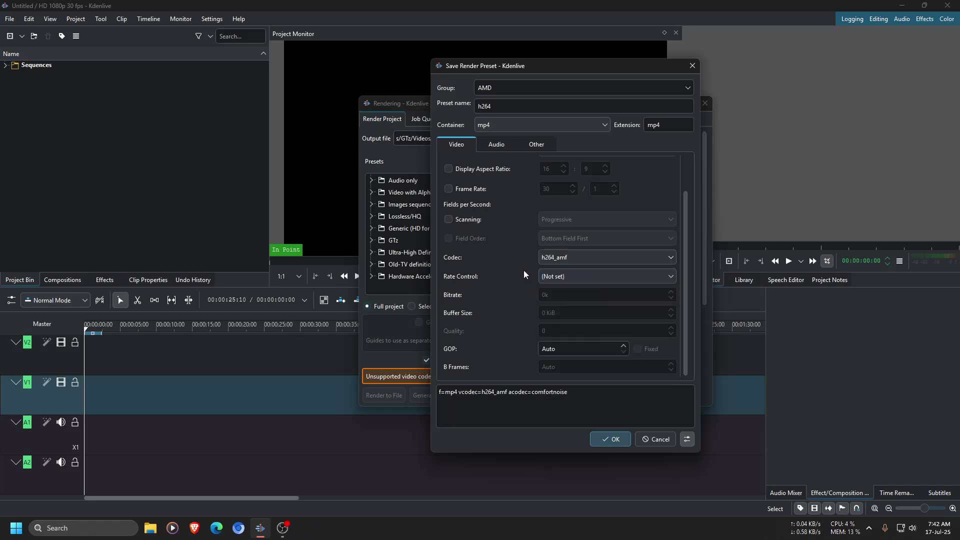
{"action": "left_click", "coordinate": [610, 439]}
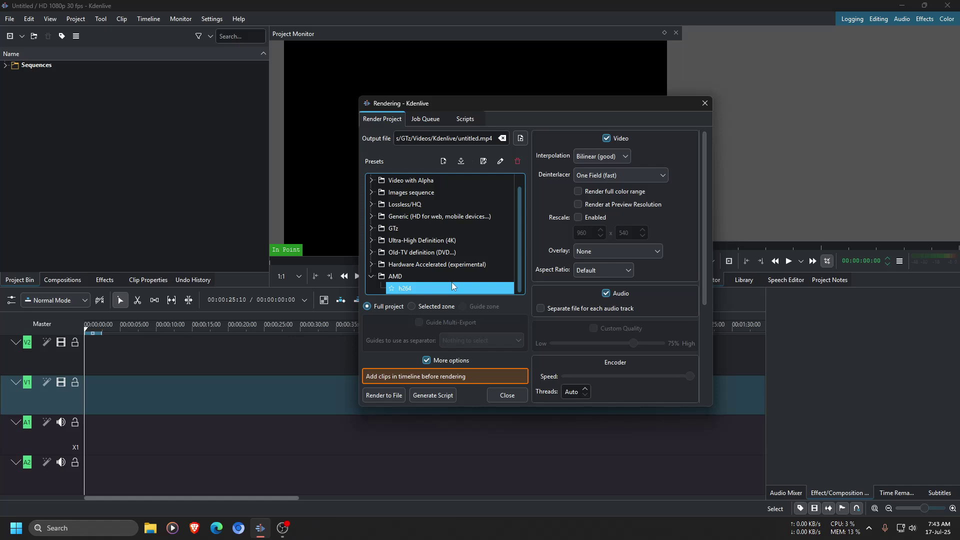
Reopen the h264 preset for editing and set its video rate control to VBR – Variable Bitrate
{"action": "left_click", "coordinate": [500, 161]}
{"action": "left_click", "coordinate": [654, 58]}
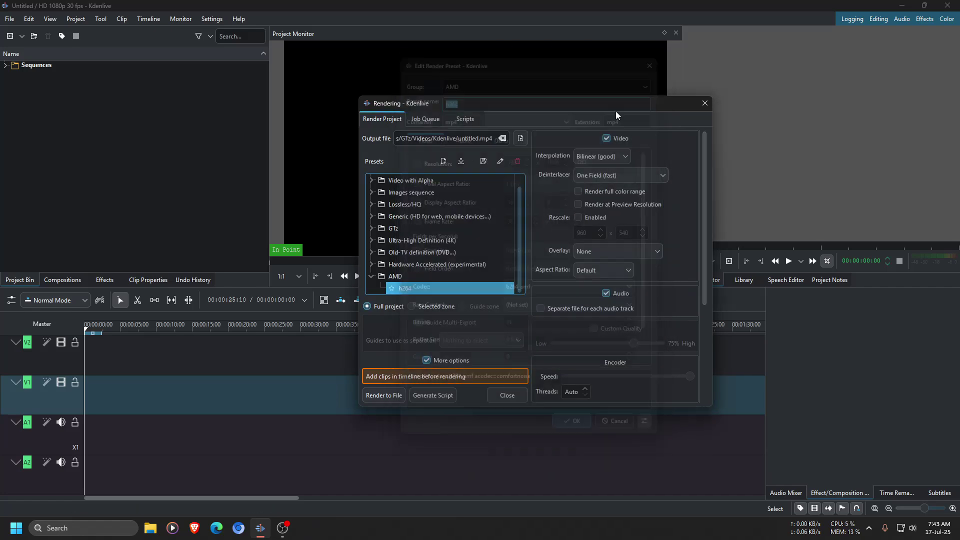
{"action": "left_click", "coordinate": [500, 161]}
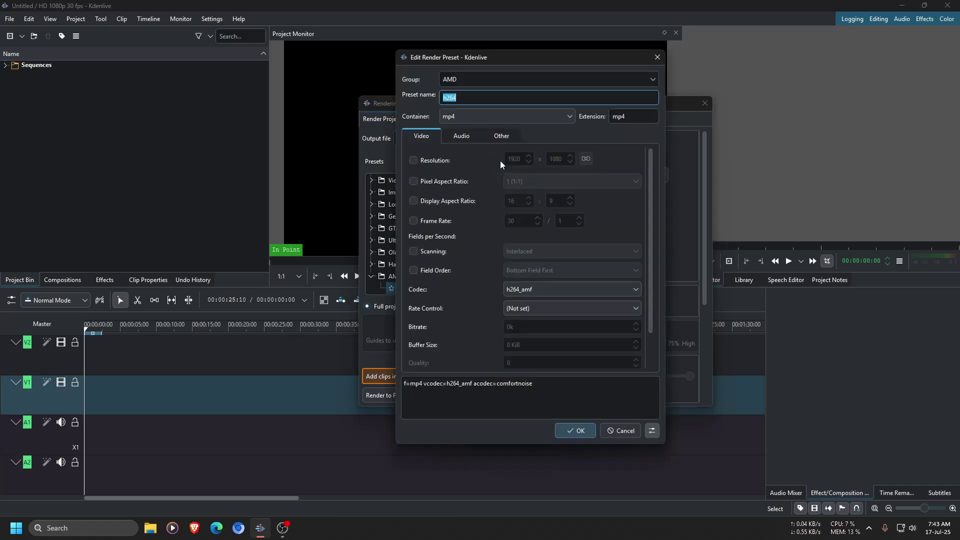
{"action": "scroll", "coordinate": [469, 290], "scroll_direction": "down", "scroll_amount": 2}
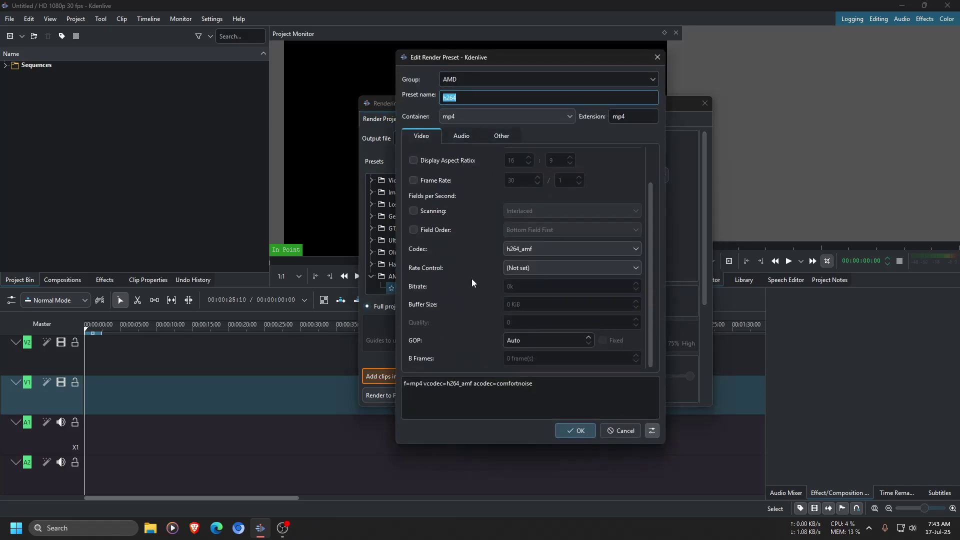
{"action": "left_click", "coordinate": [596, 266]}
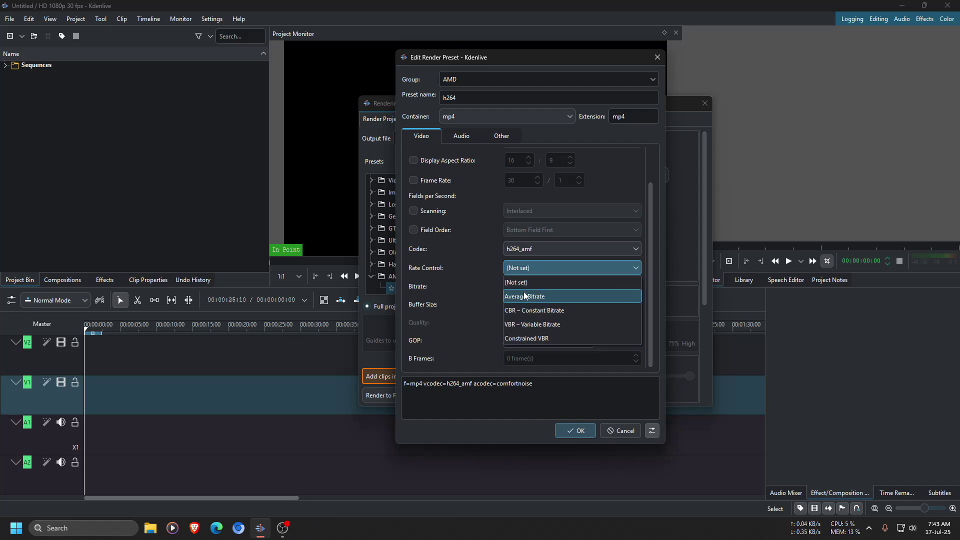
{"action": "left_click", "coordinate": [558, 325]}
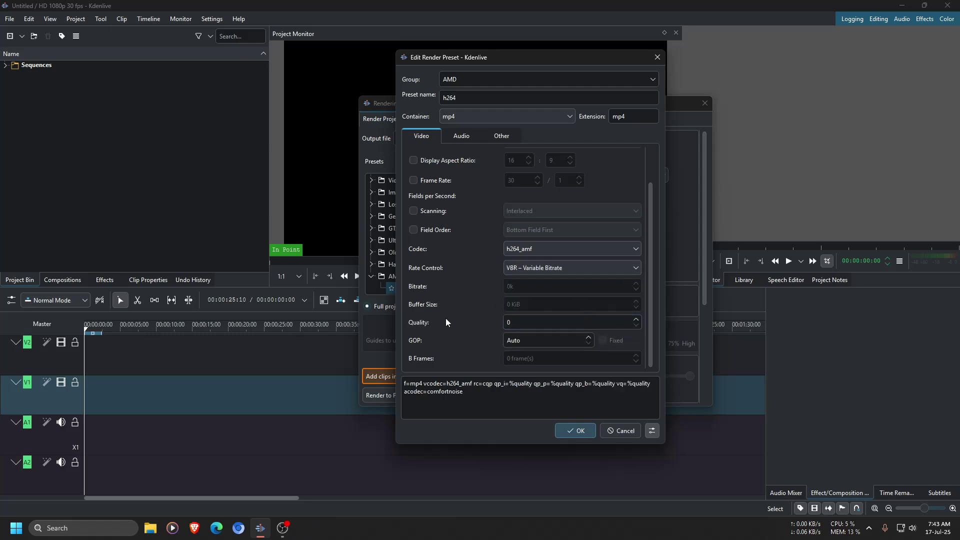
Set the preset's video quality to 20
{"action": "key", "text": "Tab"}
{"action": "key", "text": "Tab"}
{"action": "type", "text": "16"}
{"action": "key", "text": "BackSpace"}
{"action": "key", "text": "BackSpace"}
{"action": "key", "text": "BackSpace"}
{"action": "key", "text": "BackSpace"}
{"action": "type", "text": "20"}
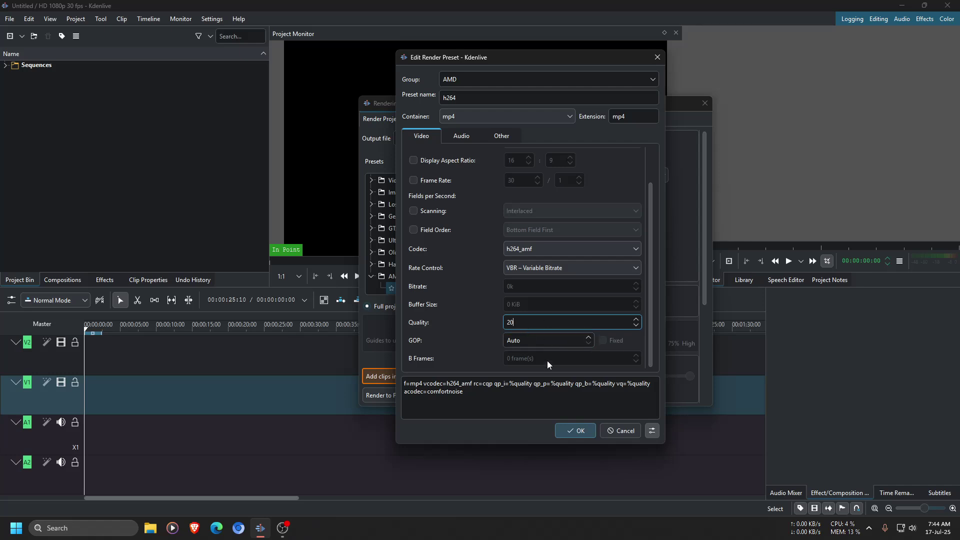
{"action": "double_click", "coordinate": [529, 324]}
{"action": "left_click", "coordinate": [550, 323]}
Enable 2 (stereo) channels in the preset's audio settings and set the audio codec to aac
{"action": "left_click", "coordinate": [461, 135]}
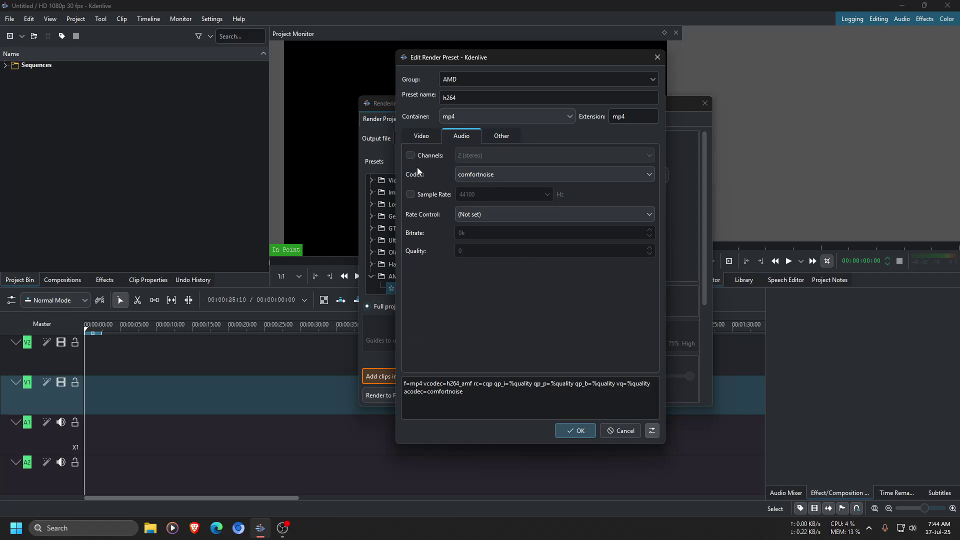
{"action": "left_click_drag", "start_coordinate": [475, 61], "coordinate": [512, 74]}
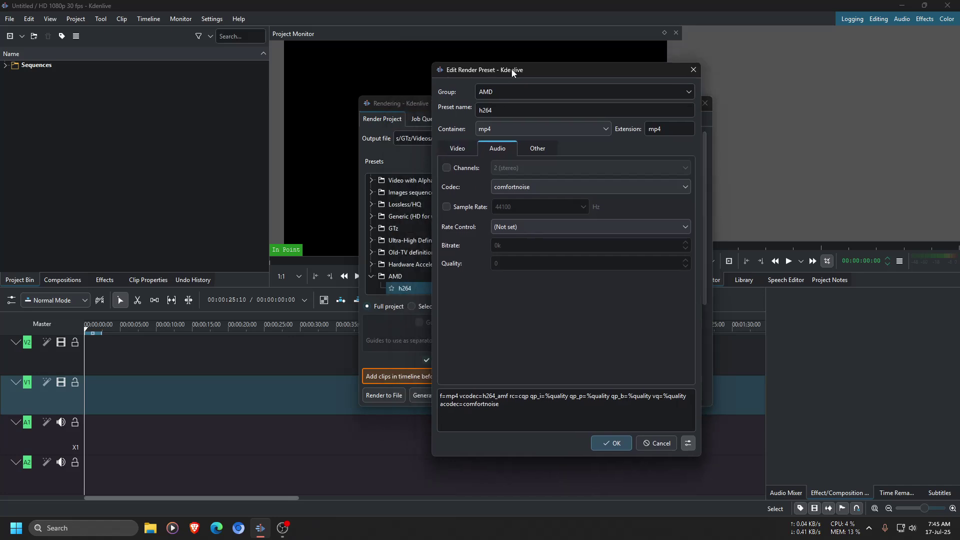
{"action": "left_click", "coordinate": [448, 169]}
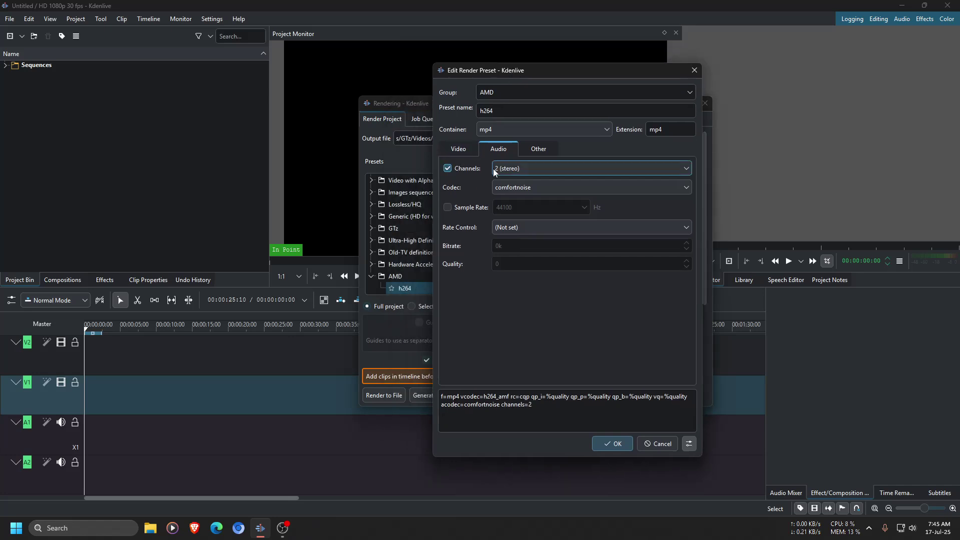
{"action": "left_click", "coordinate": [529, 165]}
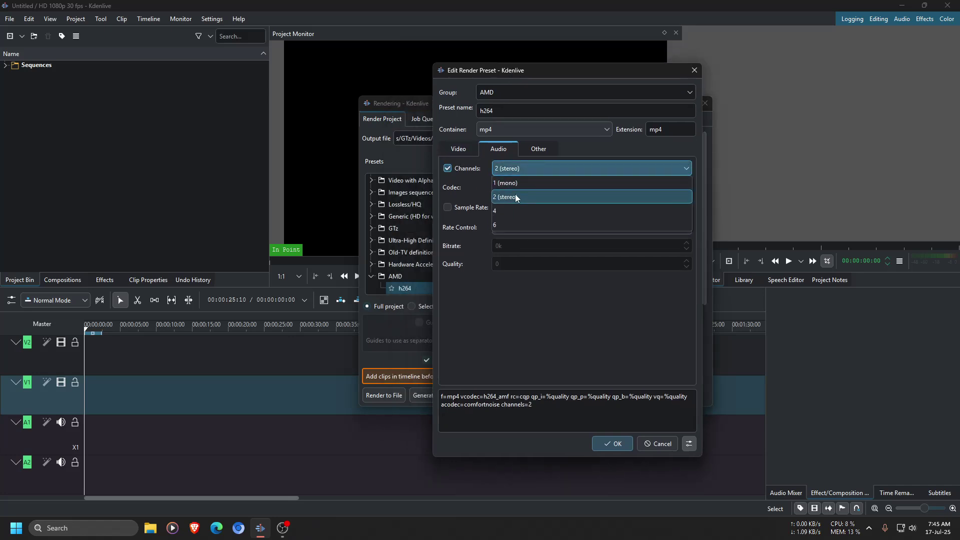
{"action": "left_click", "coordinate": [516, 193]}
{"action": "left_click", "coordinate": [521, 186]}
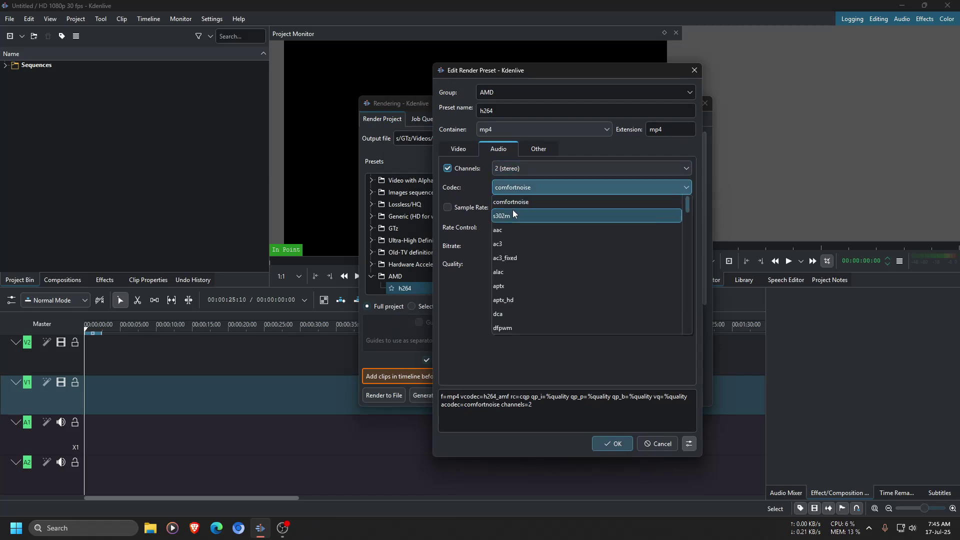
{"action": "left_click", "coordinate": [513, 214]}
Enable an audio sample rate of 48000 Hz and set the audio rate control to CBR – Constant Bitrate
{"action": "left_click", "coordinate": [449, 207]}
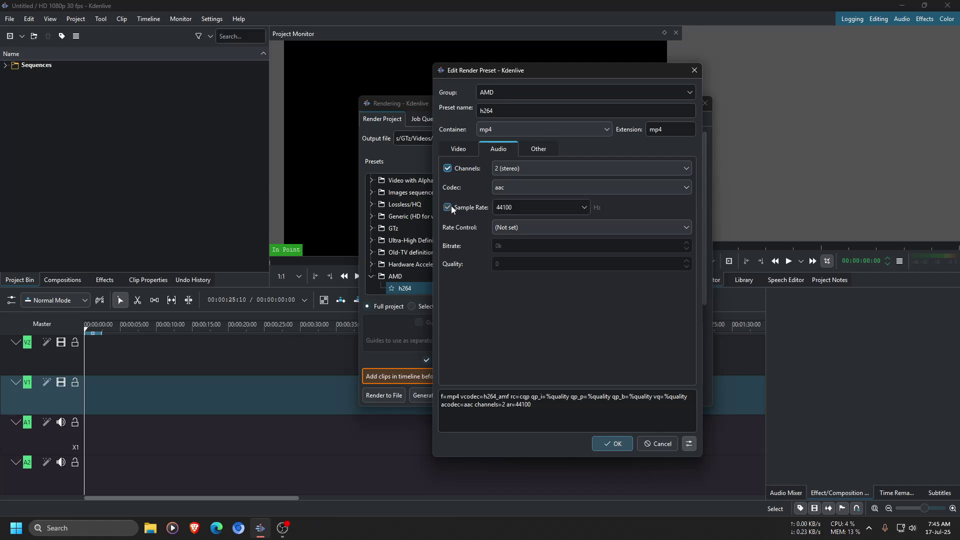
{"action": "left_click", "coordinate": [583, 212]}
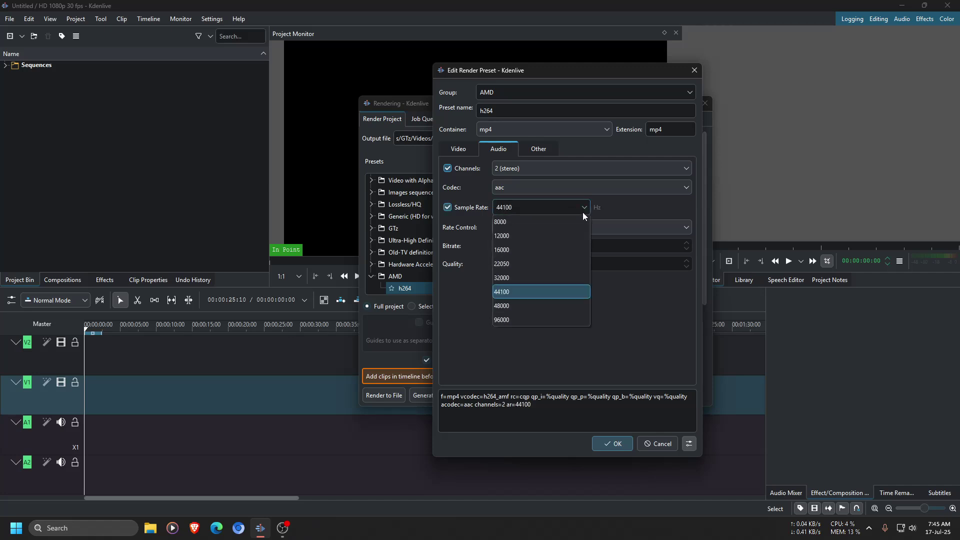
{"action": "left_click", "coordinate": [523, 307]}
{"action": "left_click", "coordinate": [610, 226]}
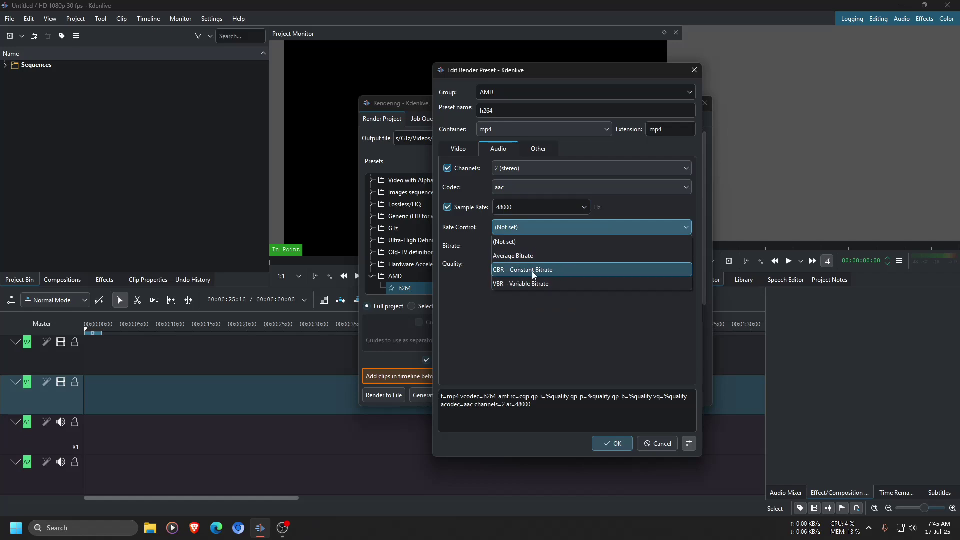
{"action": "left_click", "coordinate": [547, 271]}
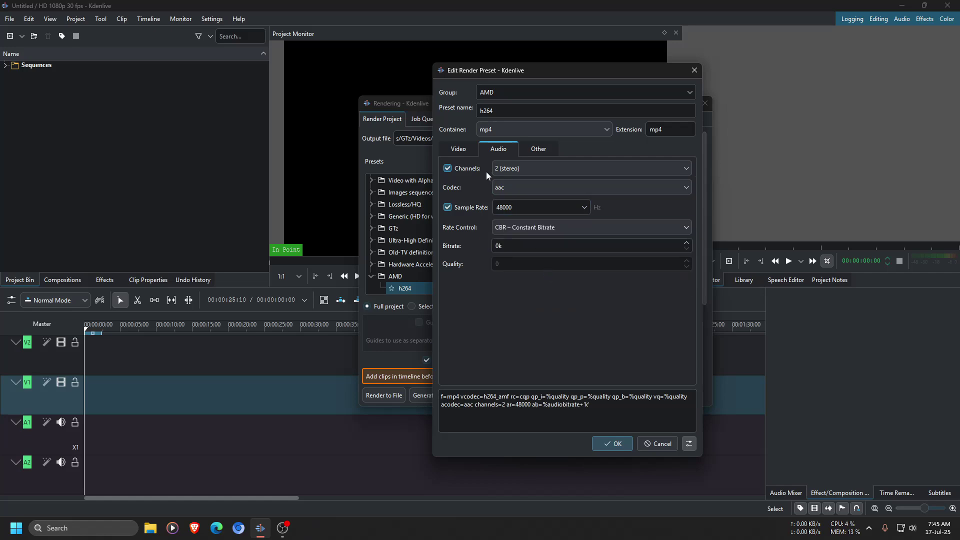
{"action": "left_click", "coordinate": [459, 149]}
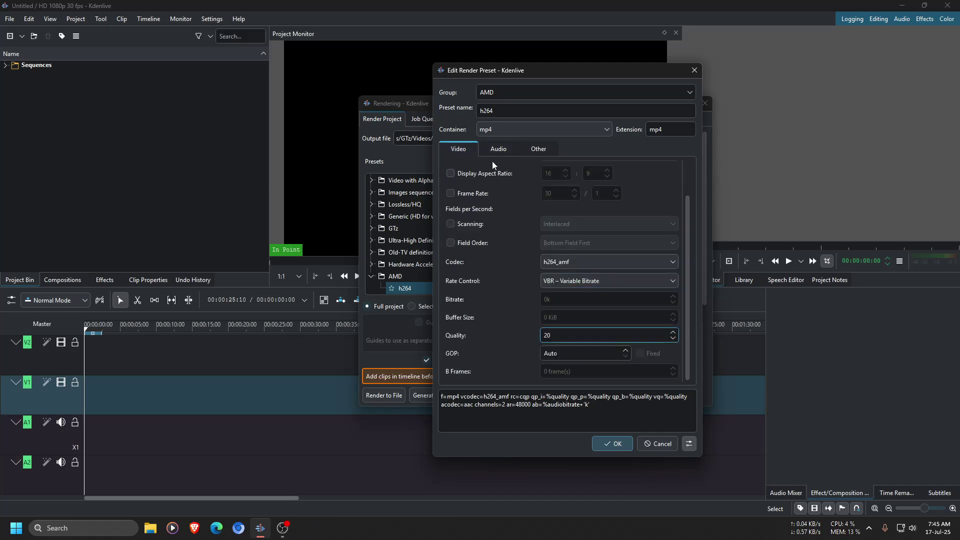
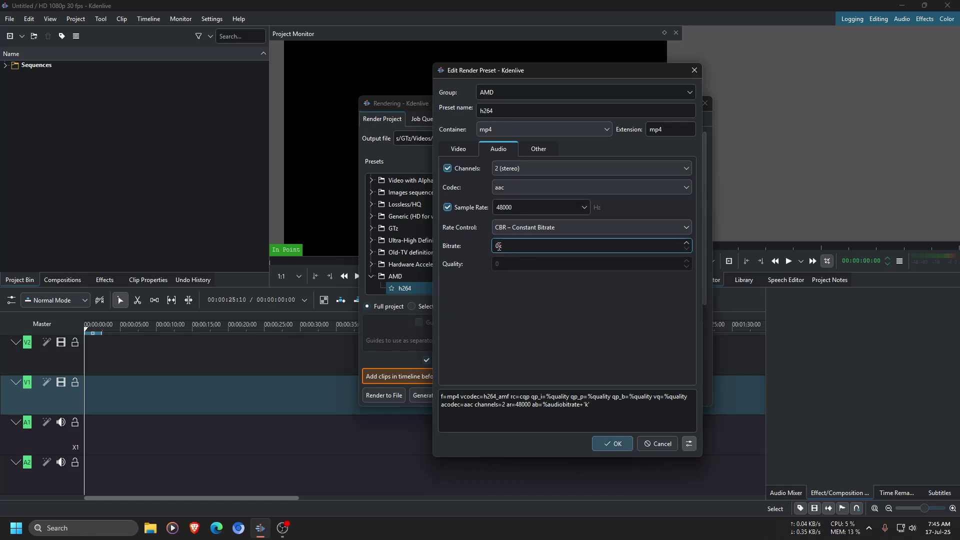
{"action": "left_click_drag", "start_coordinate": [498, 246], "coordinate": [492, 246]}
Add movflags=+faststart as an additional parameter of the preset and save the preset
{"action": "left_click", "coordinate": [536, 150]}
{"action": "left_click", "coordinate": [481, 271]}
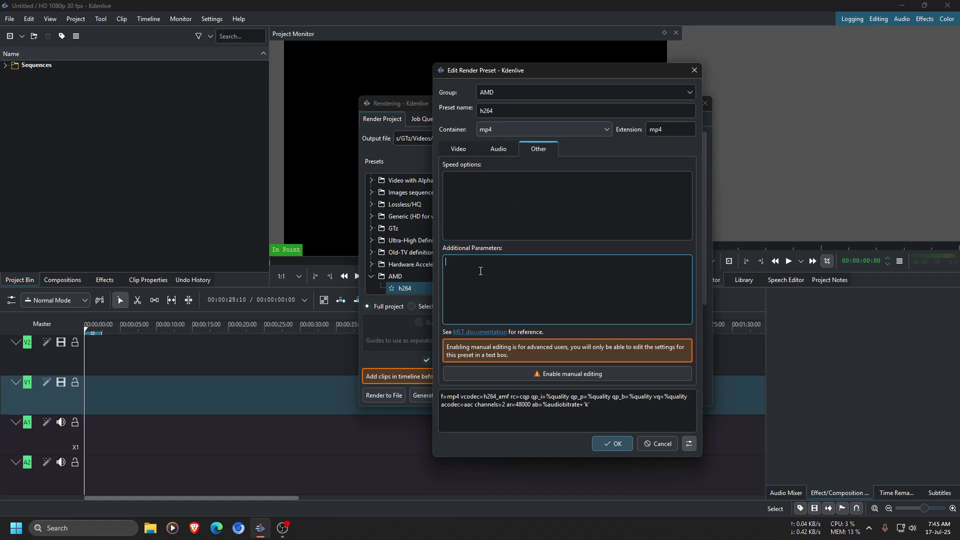
{"action": "type", "text": "movflags-==+faststart"}
{"action": "key", "text": "ctrl+shift+Left"}
{"action": "key", "text": "ctrl+shift+Left"}
{"action": "left_click", "coordinate": [517, 264]}
{"action": "left_click_drag", "start_coordinate": [500, 262], "coordinate": [445, 263]}
{"action": "left_click", "coordinate": [508, 261]}
{"action": "left_click", "coordinate": [503, 268]}
{"action": "left_click_drag", "start_coordinate": [516, 263], "coordinate": [439, 262]}
{"action": "left_click", "coordinate": [543, 269]}
{"action": "mouse_move", "coordinate": [525, 265]}
{"action": "left_mouse_down"}
{"action": "mouse_move", "coordinate": [479, 264]}
{"action": "mouse_move", "coordinate": [513, 264]}
{"action": "left_mouse_up"}
{"action": "mouse_move", "coordinate": [520, 263]}
{"action": "left_mouse_down"}
{"action": "mouse_move", "coordinate": [376, 264]}
{"action": "mouse_move", "coordinate": [515, 266]}
{"action": "left_mouse_up"}
{"action": "left_click", "coordinate": [614, 444]}
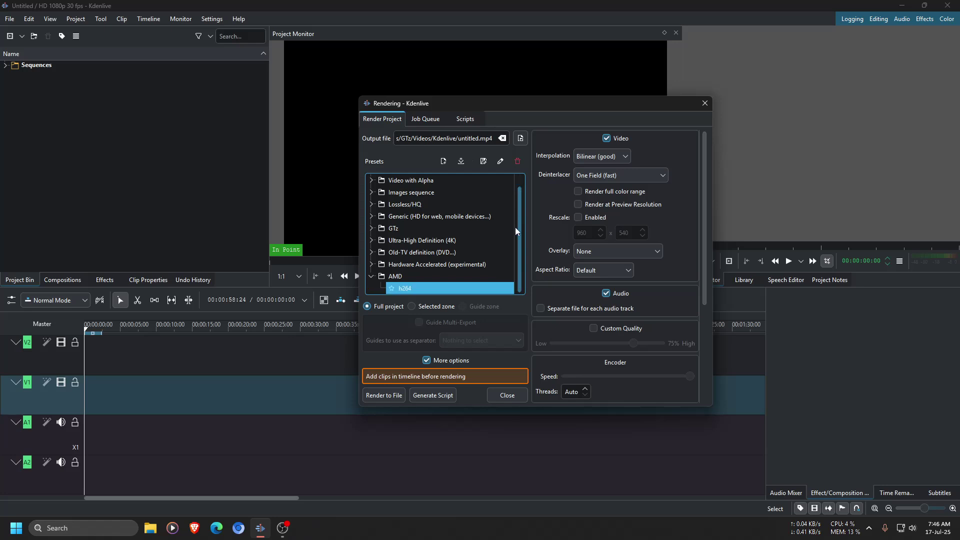
Reopen the h264 preset for editing and try a video quality of 10, restoring it to 20
{"action": "left_click", "coordinate": [501, 161]}
{"action": "scroll", "coordinate": [467, 206], "scroll_direction": "down", "scroll_amount": 2}
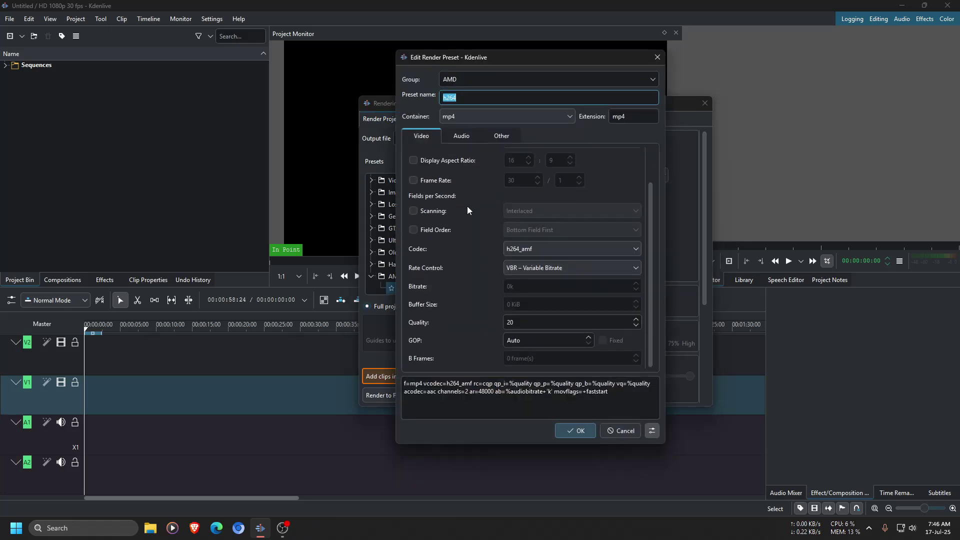
{"action": "double_click", "coordinate": [537, 324]}
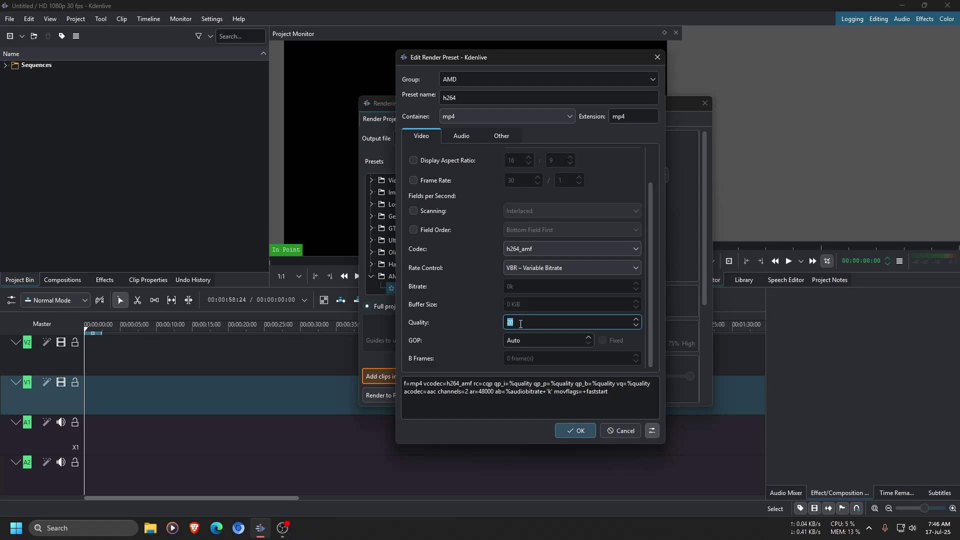
{"action": "type", "text": "10"}
{"action": "key", "text": "ctrl+z"}
{"action": "left_click", "coordinate": [518, 322]}
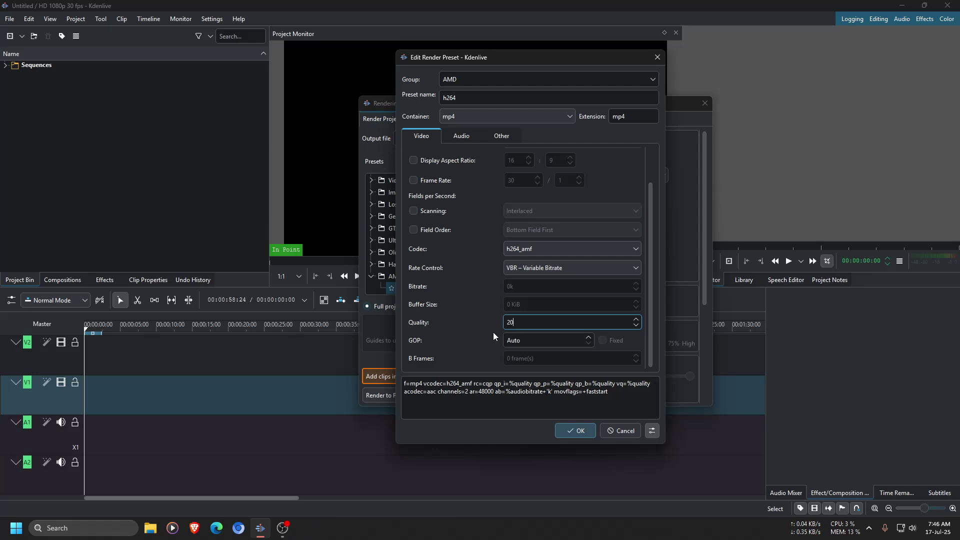
Review the preset's audio, additional and video settings, and close the preset editor with the settings accepted
{"action": "left_click", "coordinate": [474, 138]}
{"action": "left_click", "coordinate": [504, 137]}
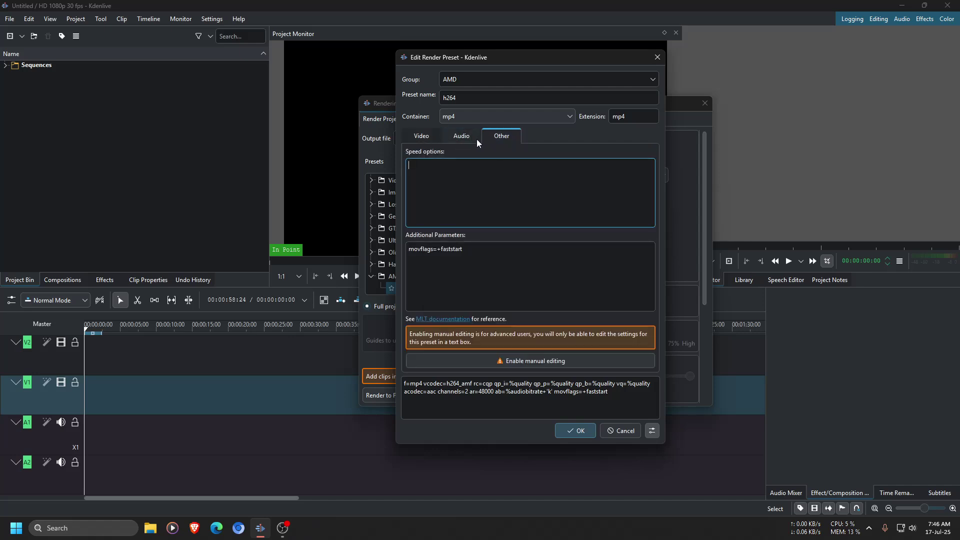
{"action": "left_click", "coordinate": [462, 137]}
{"action": "left_click", "coordinate": [422, 137]}
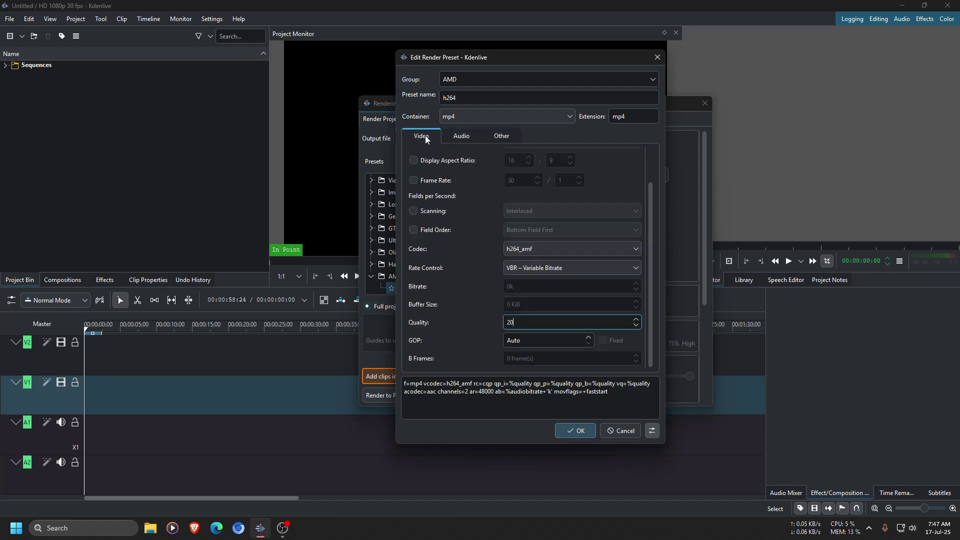
{"action": "left_click", "coordinate": [578, 431]}
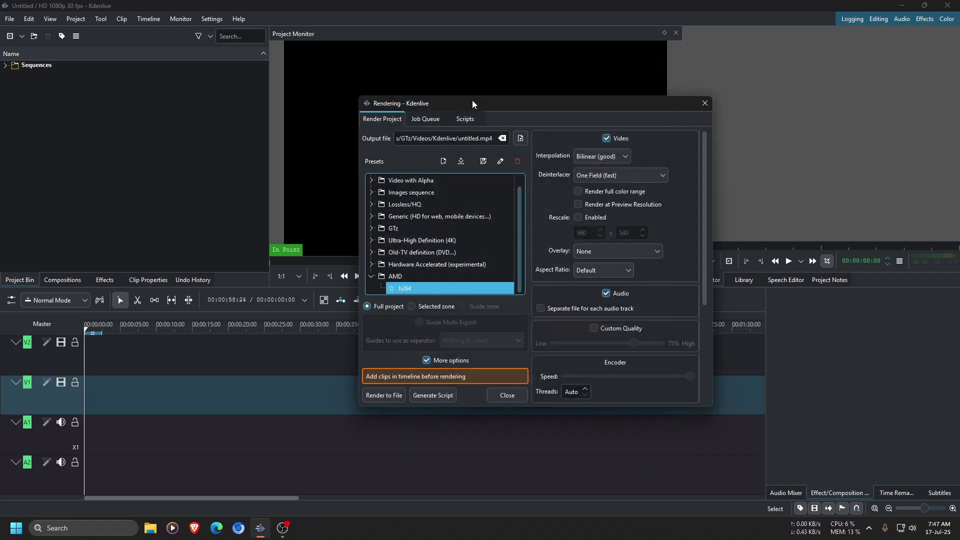
{"action": "left_click_drag", "start_coordinate": [472, 104], "coordinate": [443, 94]}
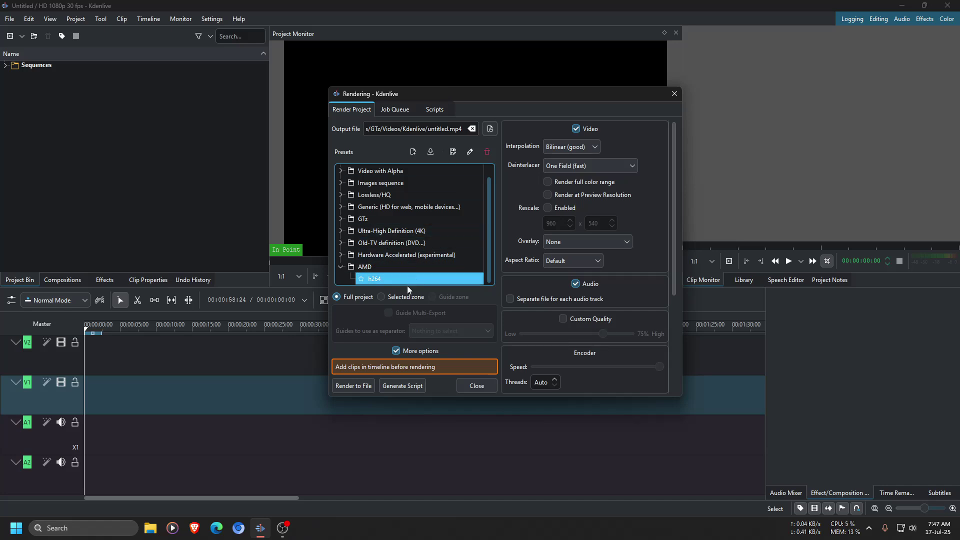
{"action": "left_click", "coordinate": [283, 528]}
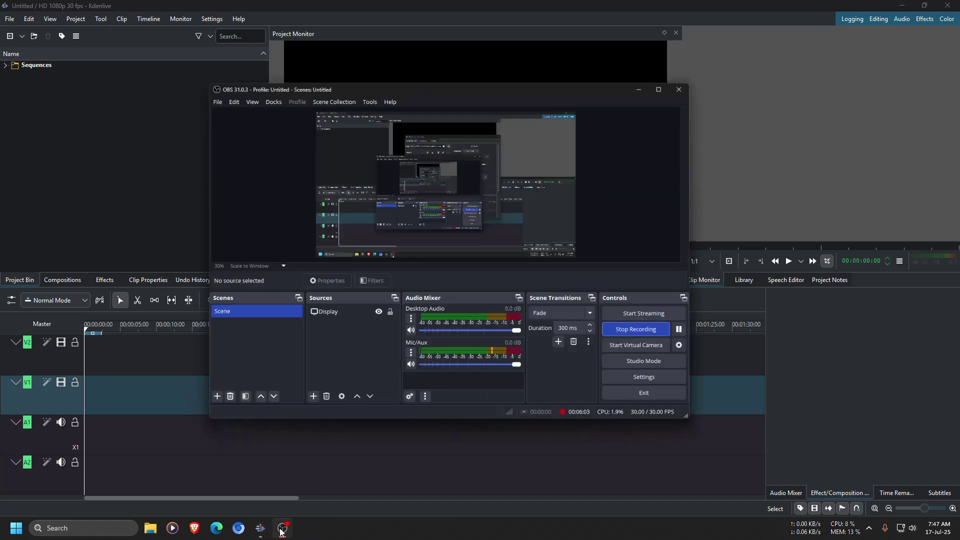